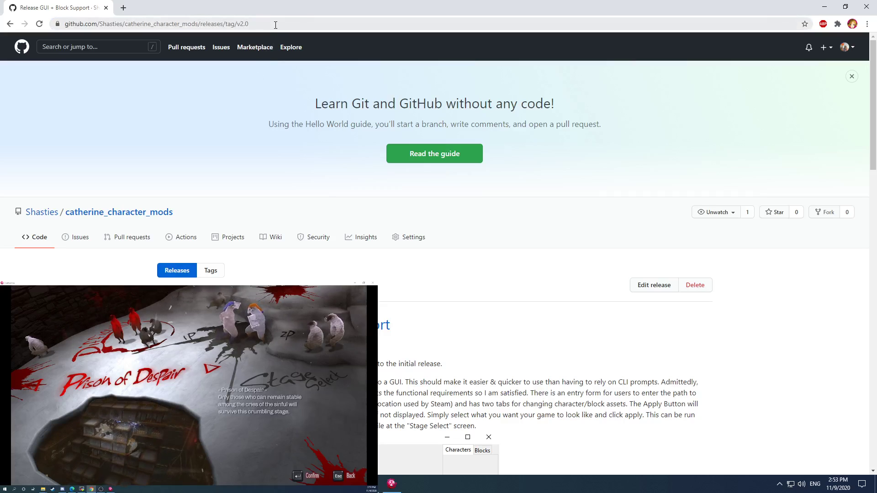
# - Inspect the v2.0 release URL and highlight the repository name catherine_character_mods
pyautogui.click(275, 24)
pyautogui.press('End')
pyautogui.hotkey('shift', 'Left')
pyautogui.hotkey('shift', 'Left')
pyautogui.hotkey('shift', 'Left')
pyautogui.hotkey('shift', 'Left')
pyautogui.hotkey('shift', 'Left')
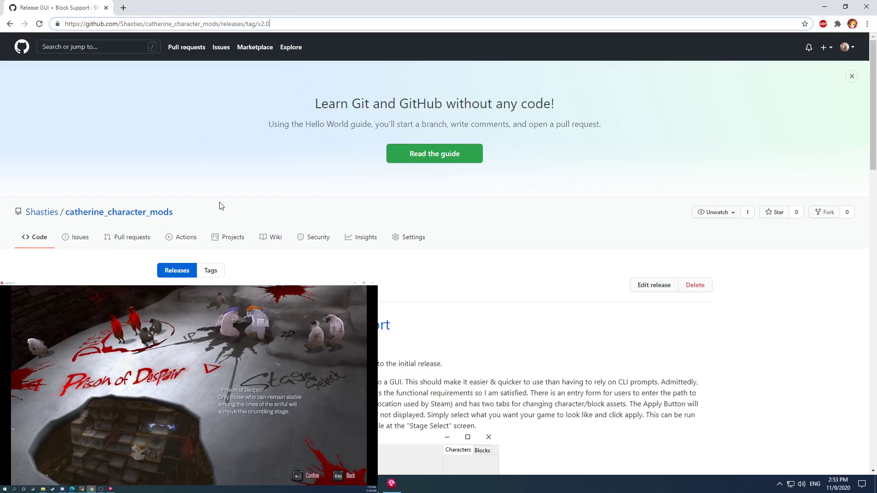
pyautogui.moveTo(172, 213); pyautogui.dragTo(68, 219)
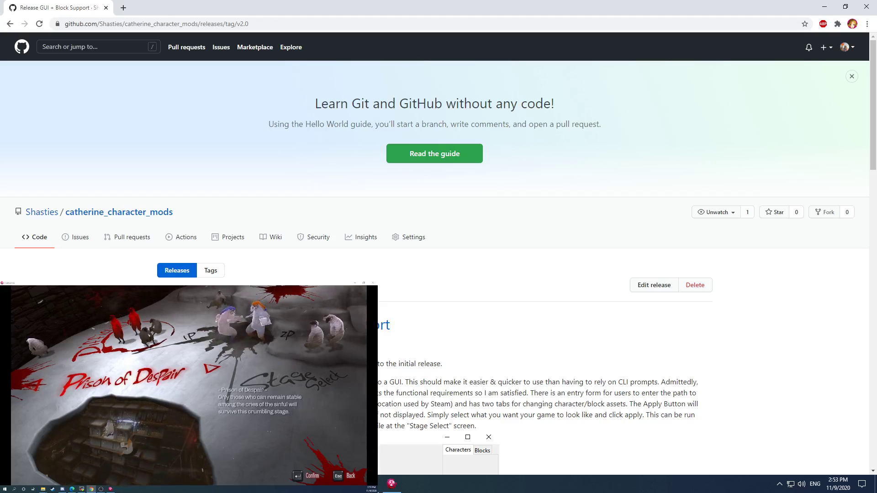
# - Browse Games (D:) > SteamLibrary > steamapps > common > CatherineClassic > data in File Explorer
pyautogui.hotkey('alt', 'Tab')
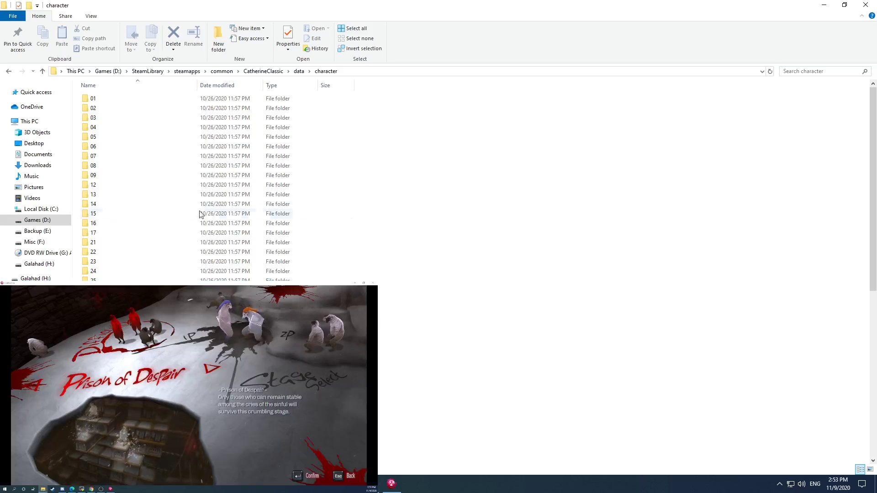
pyautogui.click(109, 72)
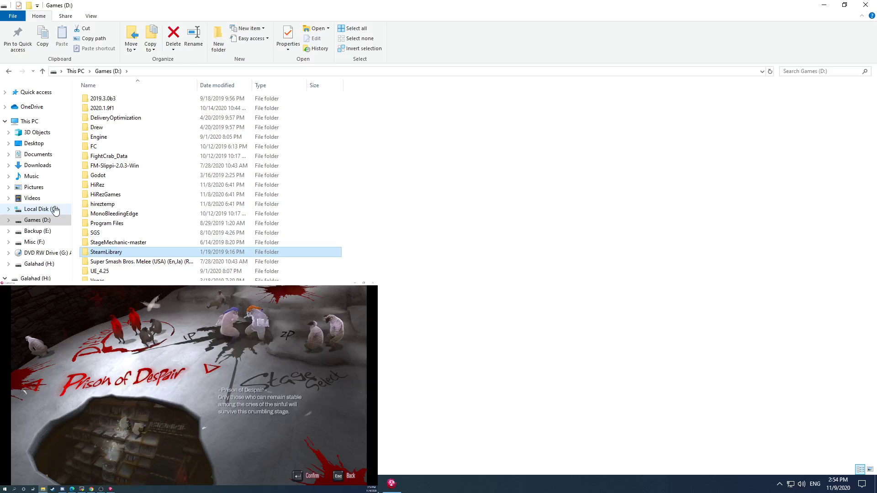
pyautogui.doubleClick(118, 256)
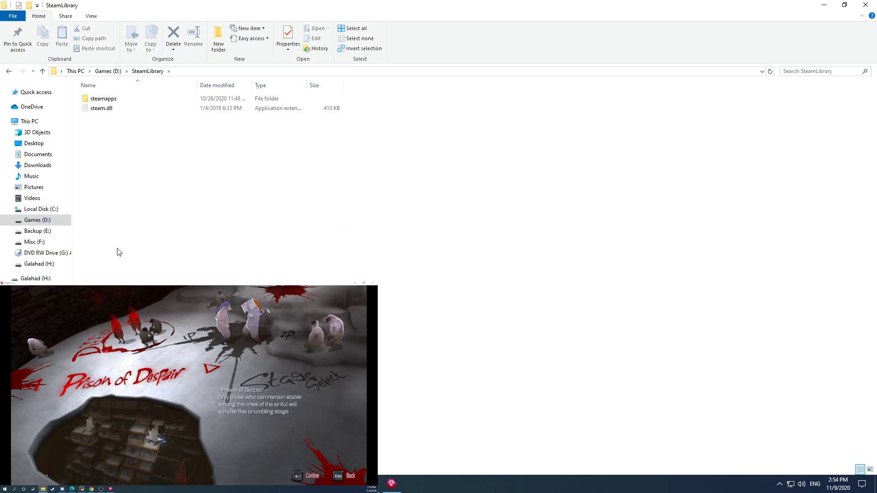
pyautogui.click(129, 102)
pyautogui.doubleClick(129, 103)
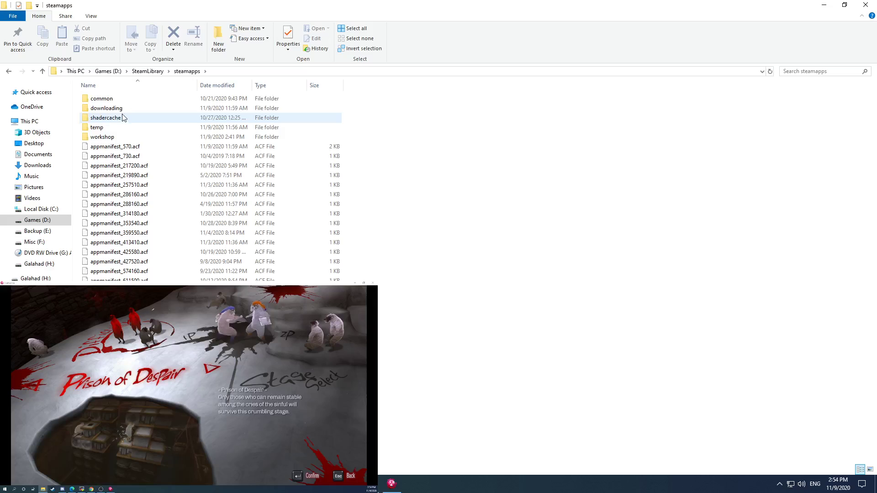
pyautogui.doubleClick(123, 100)
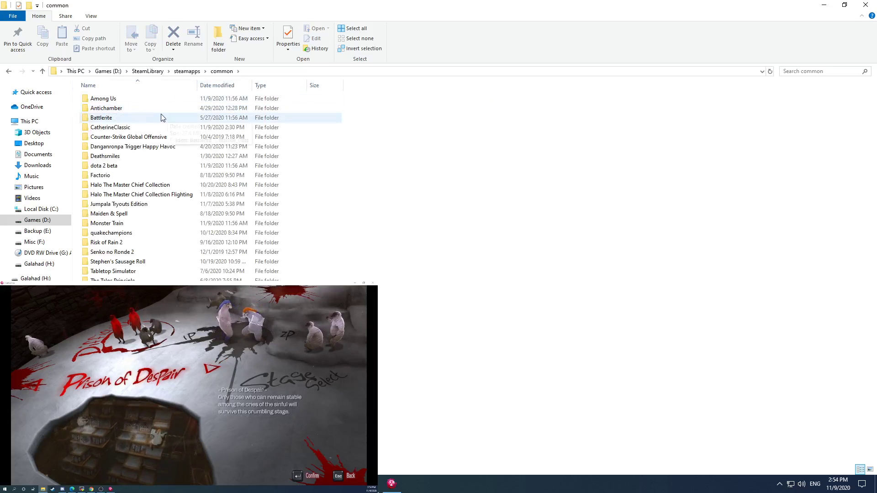
pyautogui.doubleClick(135, 130)
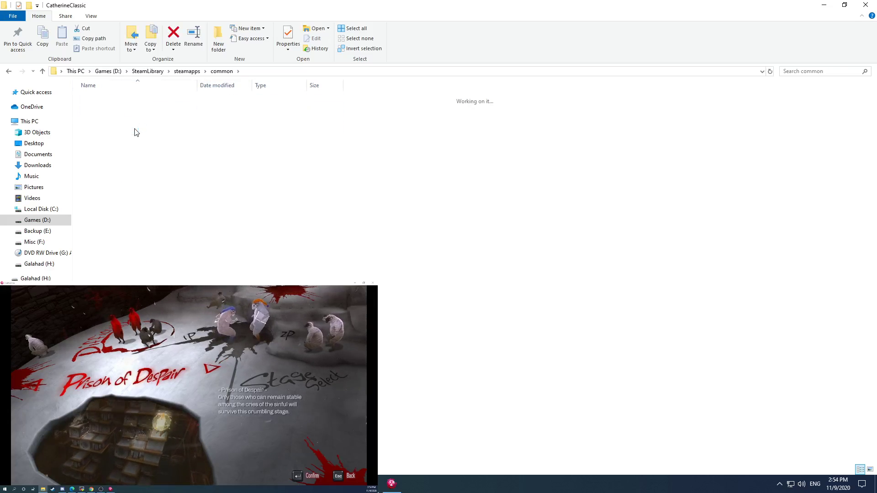
pyautogui.doubleClick(111, 103)
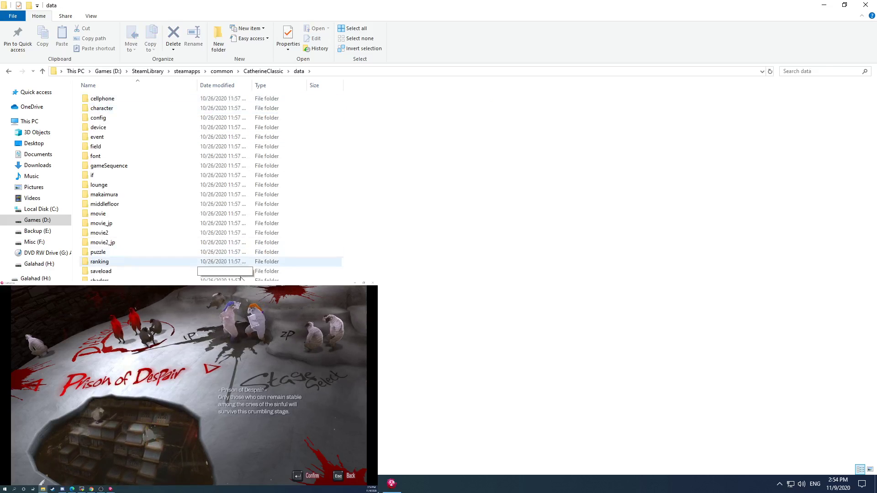
pyautogui.moveTo(332, 277); pyautogui.dragTo(125, 98)
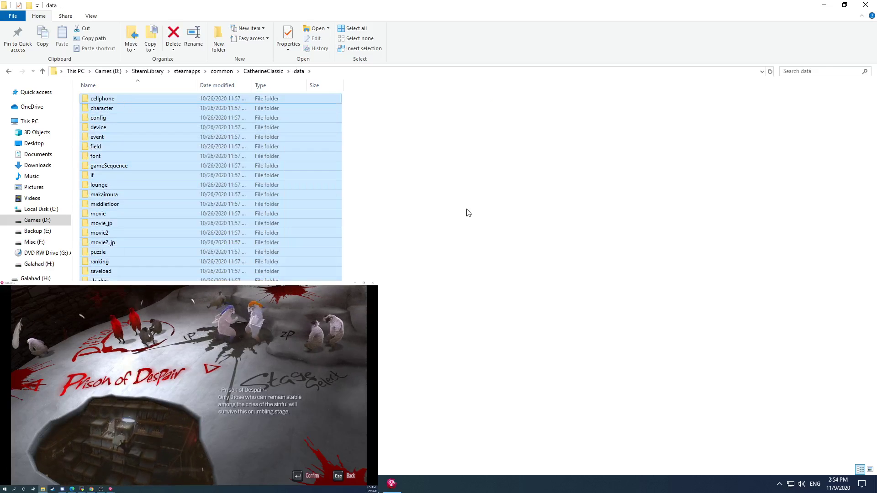
pyautogui.click(466, 211)
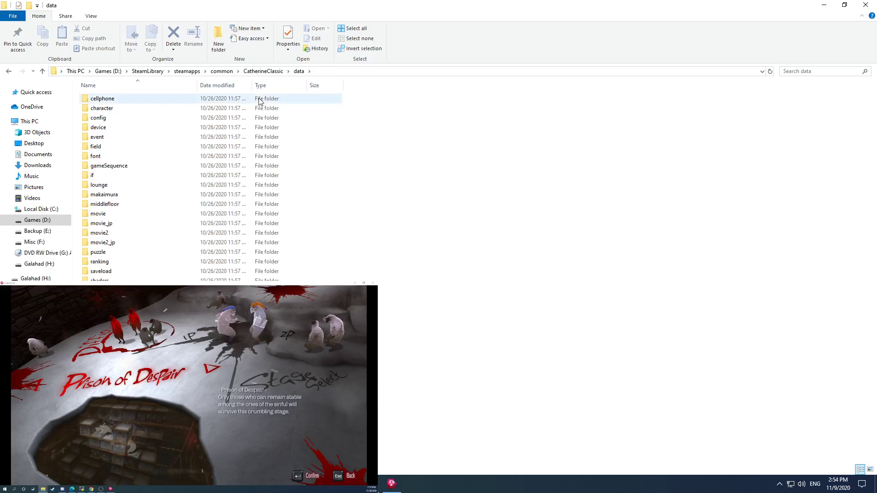
# - Open the character folder, then character folder 14
pyautogui.doubleClick(118, 112)
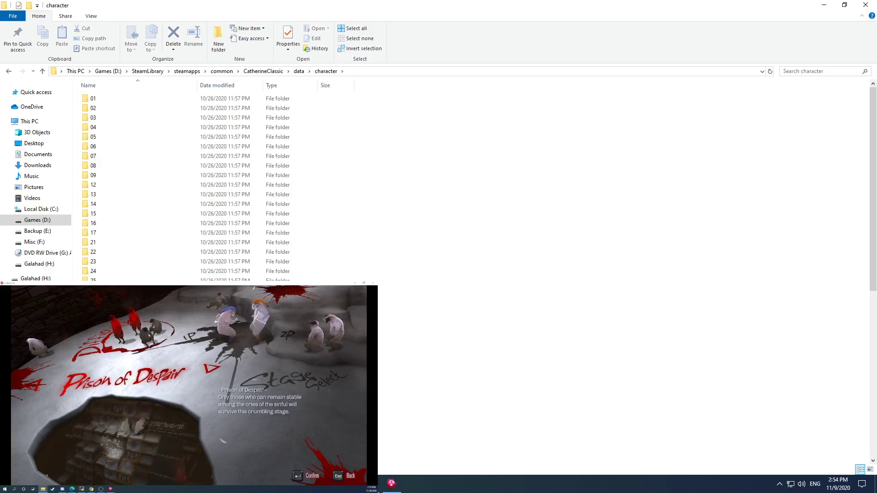
pyautogui.scroll(-1, 136, 190)
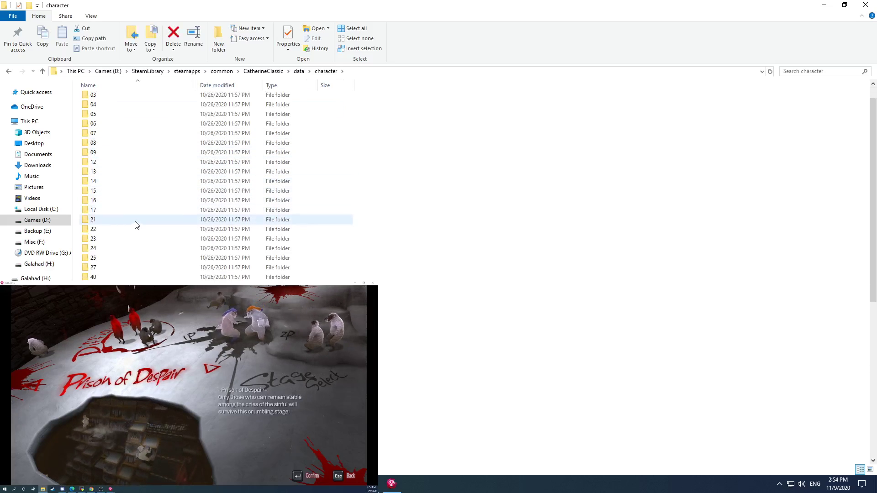
pyautogui.doubleClick(106, 182)
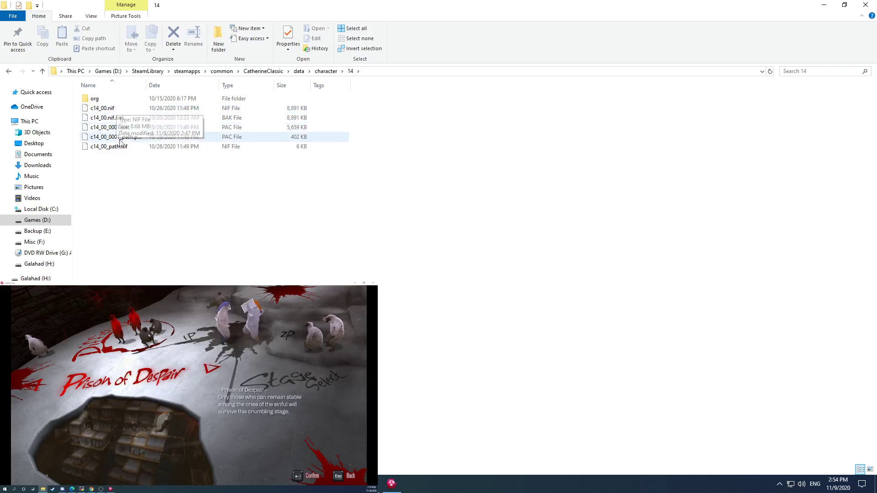
# - Inspect the c14_00.nif model and c14_00_0001.pac files
pyautogui.click(112, 110)
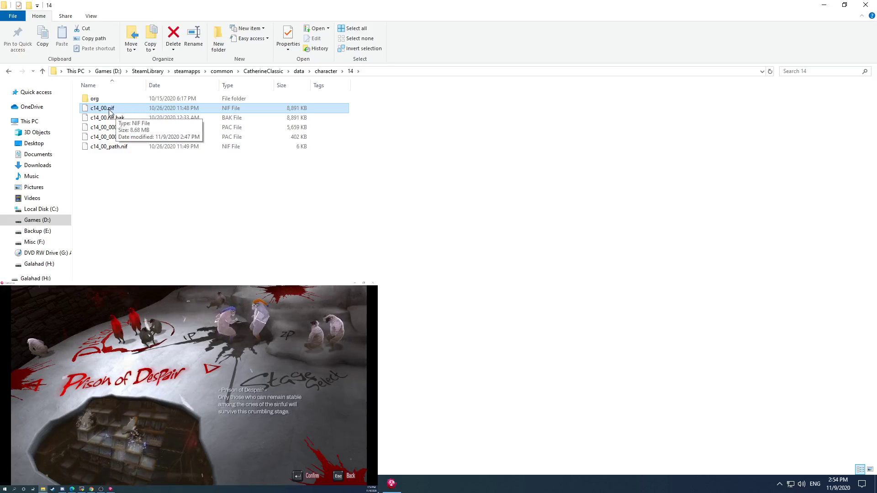
pyautogui.click(253, 206)
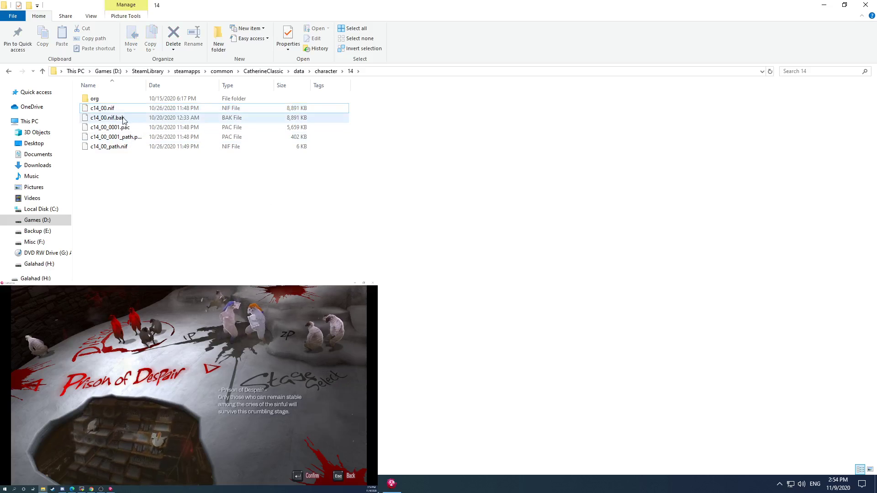
pyautogui.press('space')
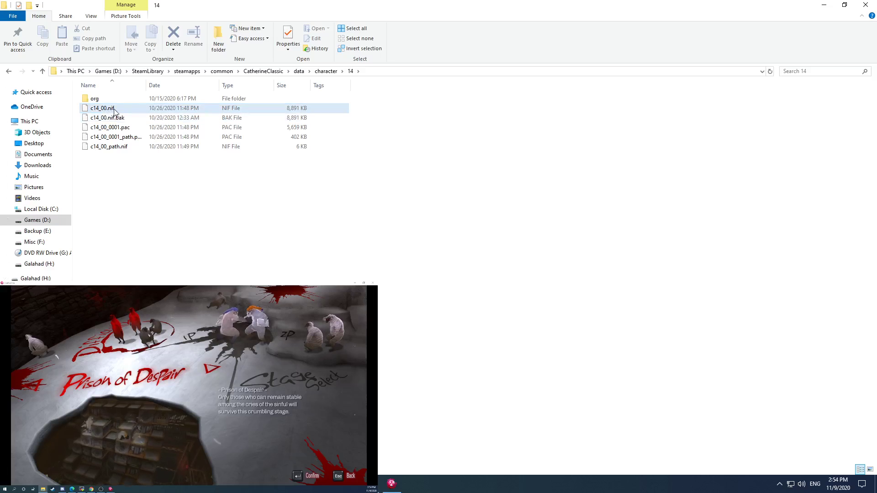
pyautogui.click(135, 129)
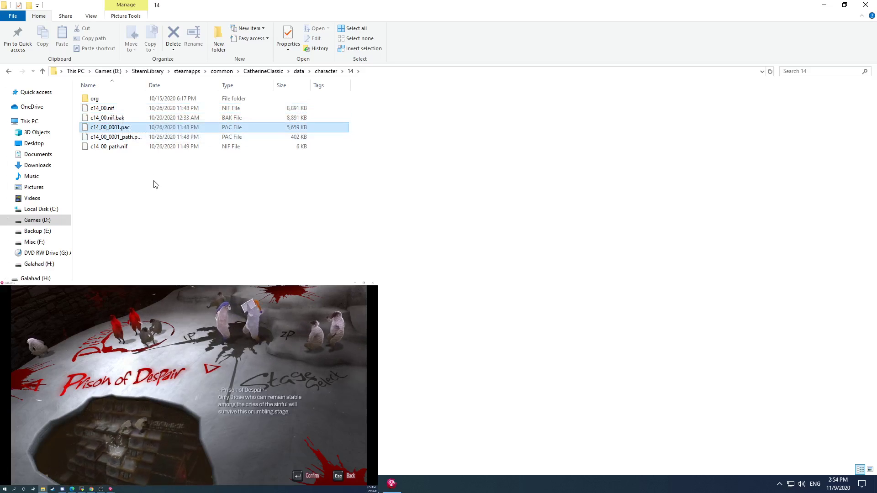
pyautogui.click(155, 185)
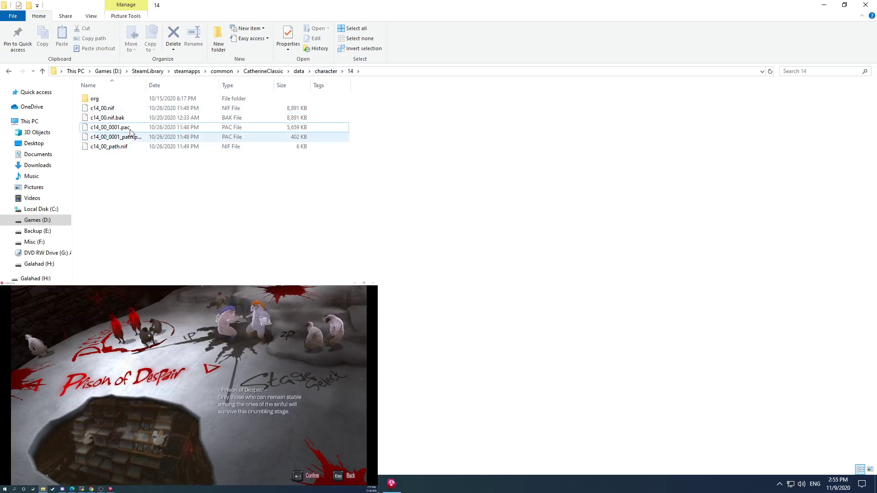
pyautogui.click(107, 109)
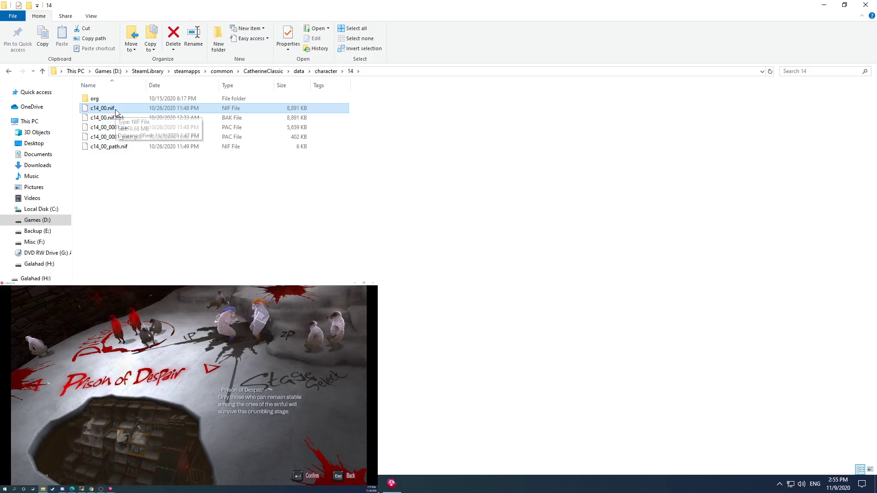
# - Peek into character folder 15, then return to the character folder
pyautogui.click(327, 71)
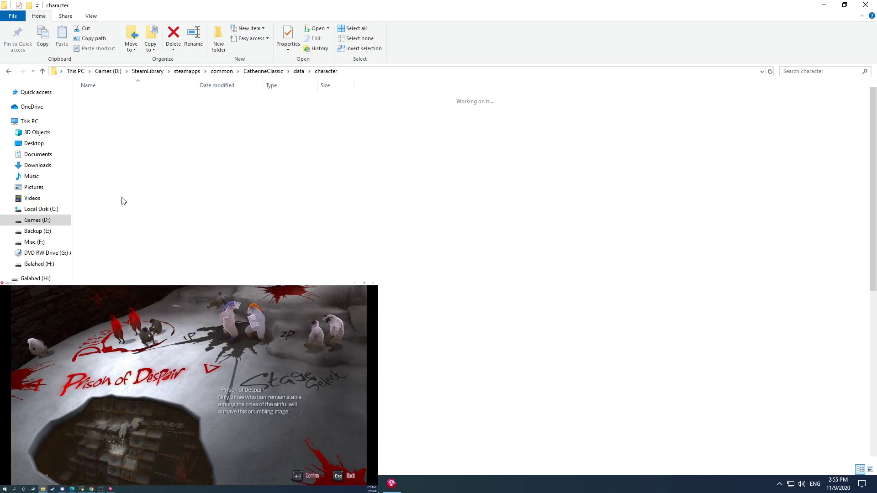
pyautogui.click(102, 215)
pyautogui.doubleClick(102, 215)
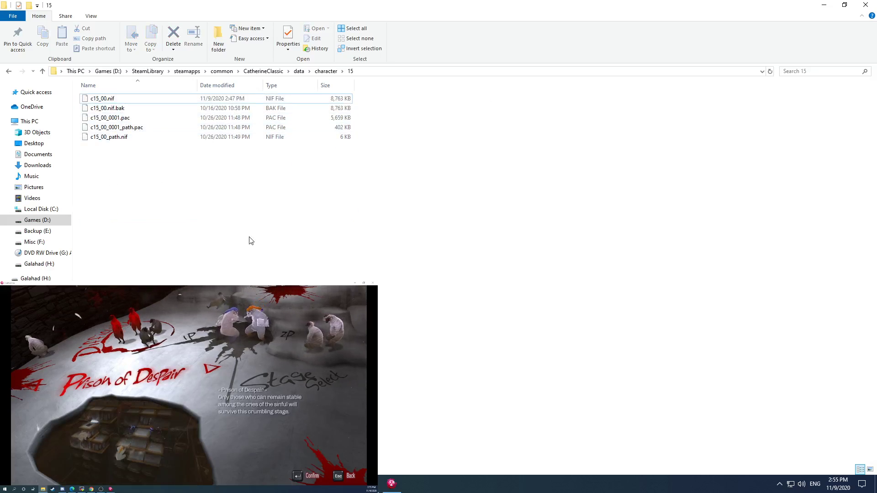
pyautogui.click(330, 75)
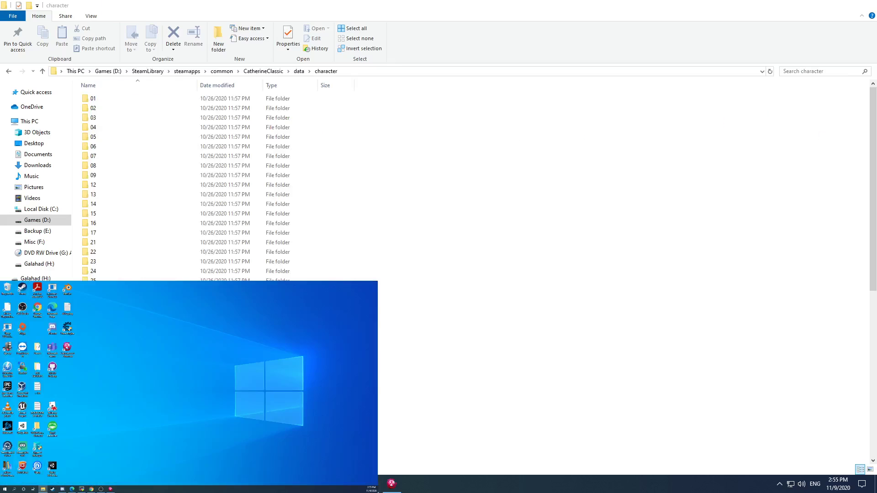
# - Run main.py from Misc (F:) > New_Downloads > test to launch Catherine Reskin
pyautogui.click(41, 242)
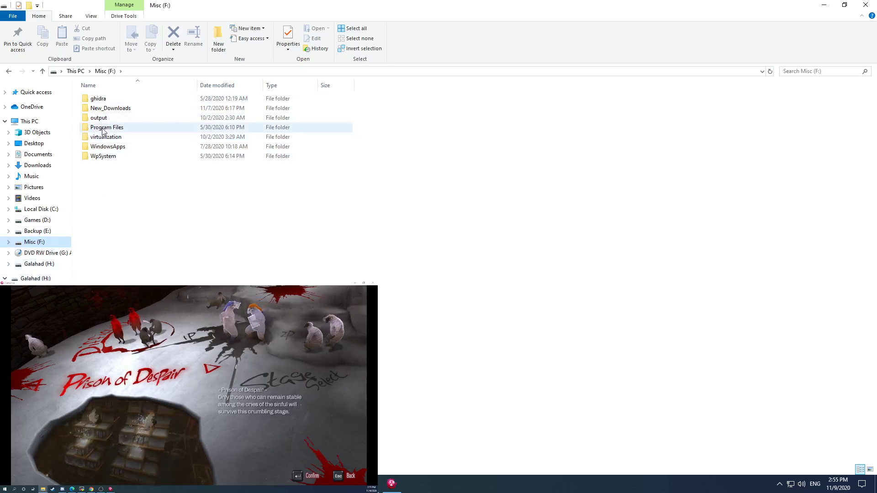
pyautogui.doubleClick(111, 109)
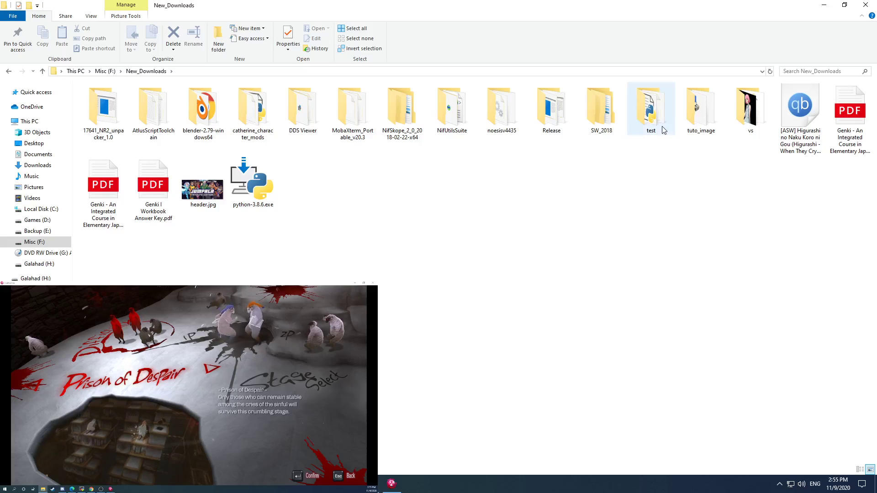
pyautogui.doubleClick(663, 130)
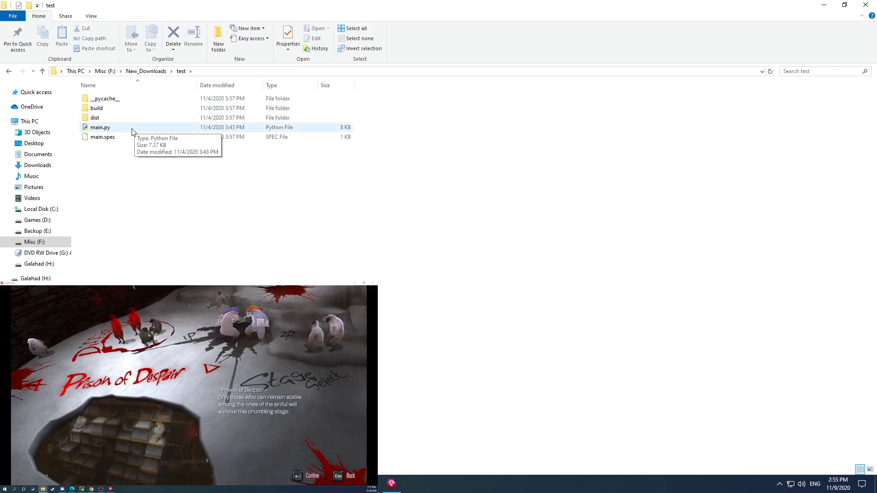
pyautogui.doubleClick(132, 130)
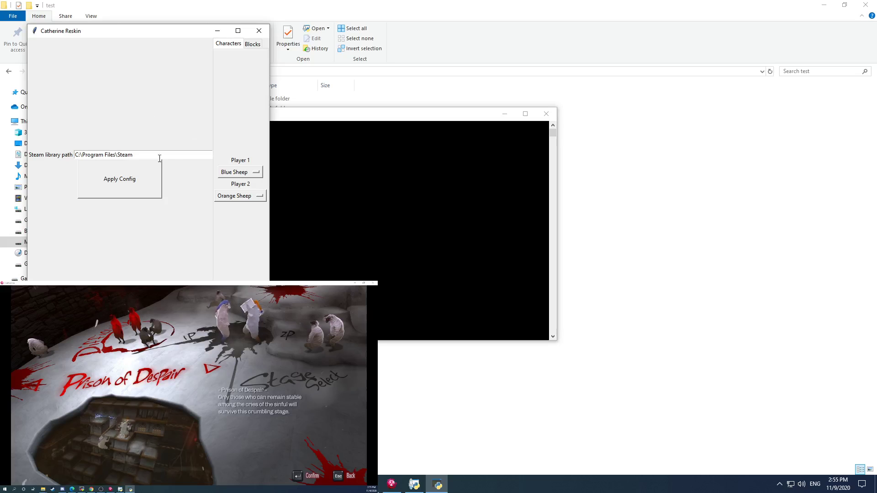
# - Move the Reskin window right and clear its Steam library path field
pyautogui.moveTo(159, 28); pyautogui.dragTo(556, 23)
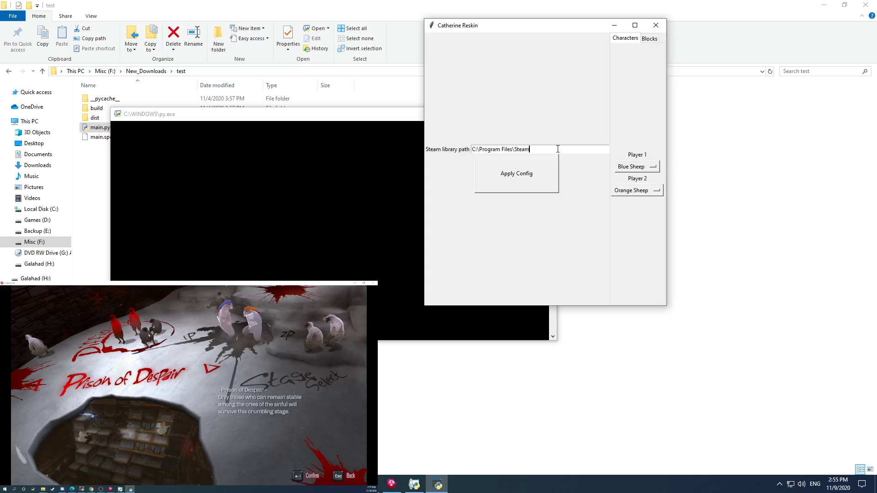
pyautogui.moveTo(553, 149); pyautogui.dragTo(470, 152)
pyautogui.press('BackSpace')
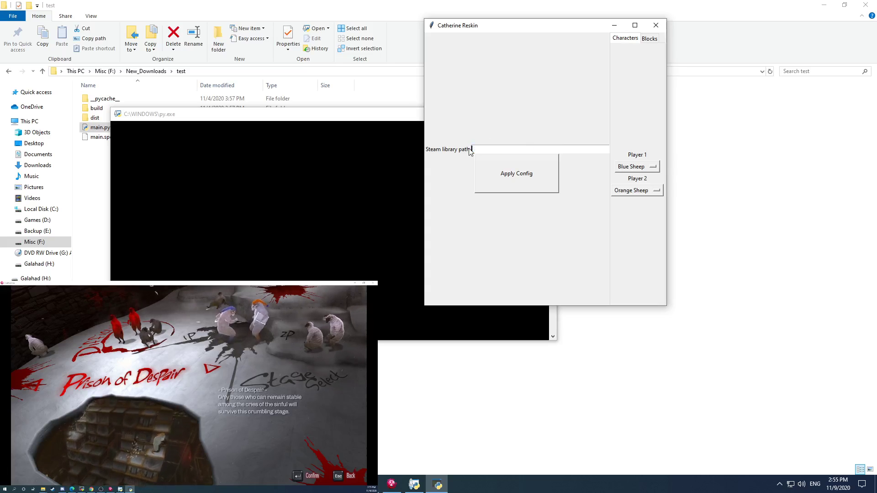
# - Copy the D:\SteamLibrary folder address and paste it into the Steam library path field
pyautogui.click(39, 221)
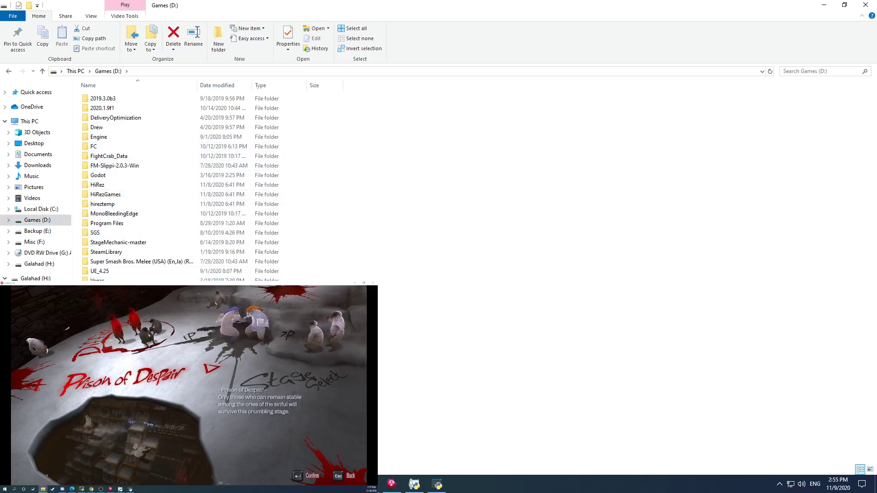
pyautogui.doubleClick(105, 251)
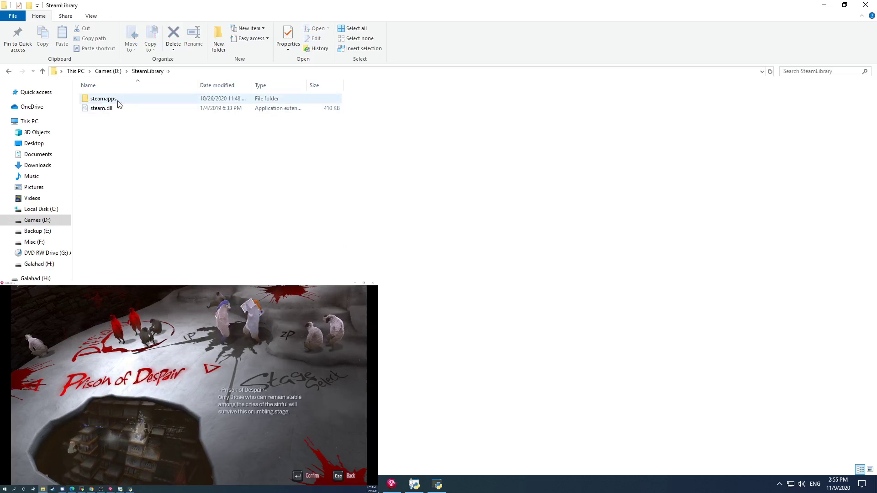
pyautogui.click(189, 71)
pyautogui.rightClick(188, 71)
pyautogui.click(208, 99)
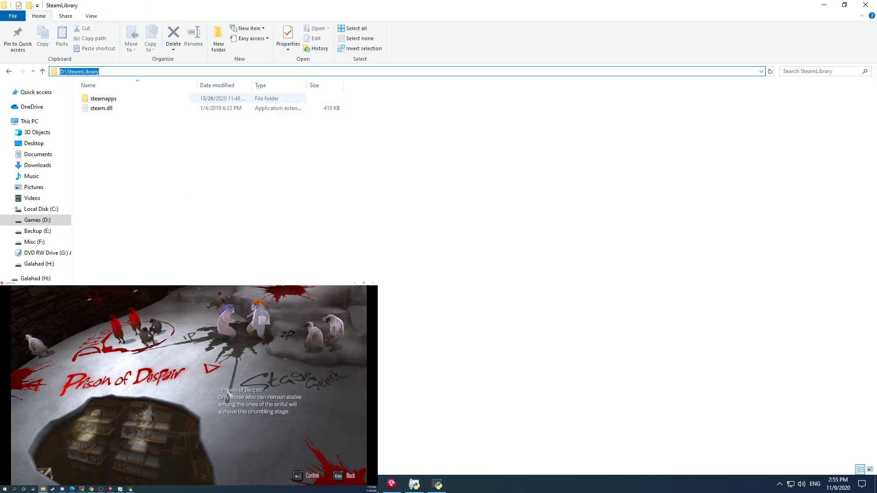
pyautogui.click(437, 484)
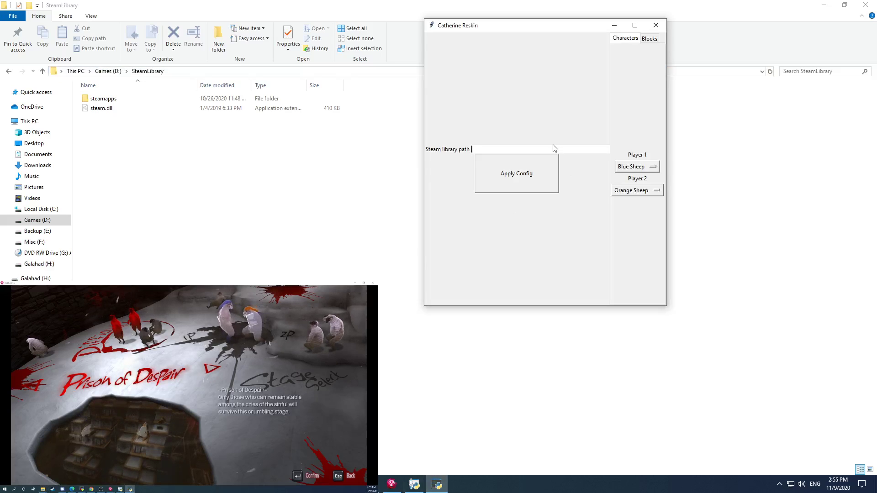
pyautogui.hotkey('ctrl', 'v')
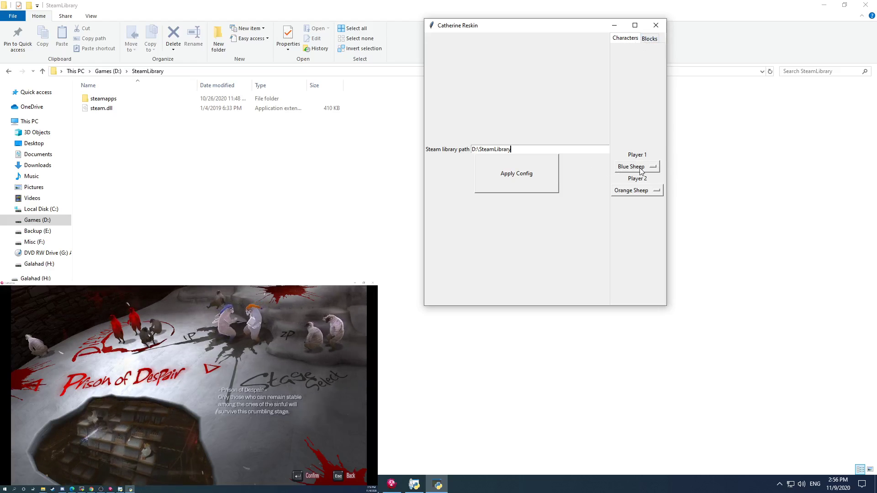
# - Set Player 2 to Vincent (Boxers) and Player 1 to The Prince
pyautogui.click(655, 190)
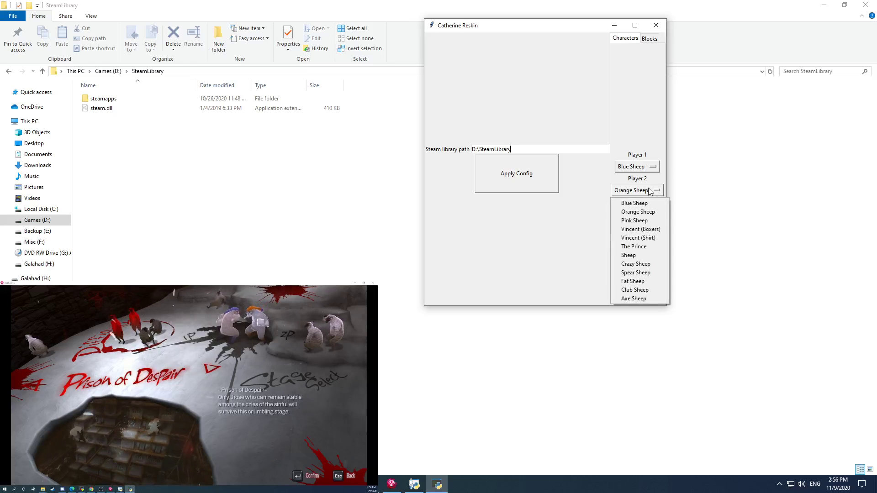
pyautogui.click(658, 229)
pyautogui.click(651, 167)
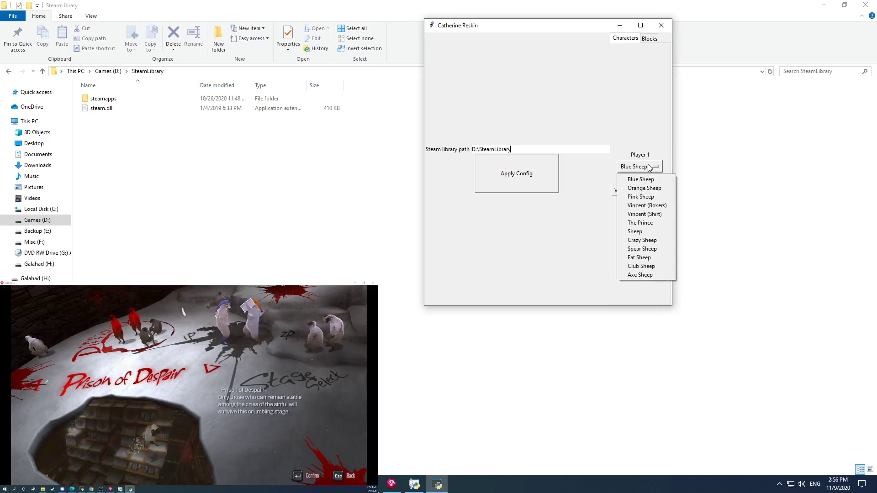
pyautogui.click(663, 224)
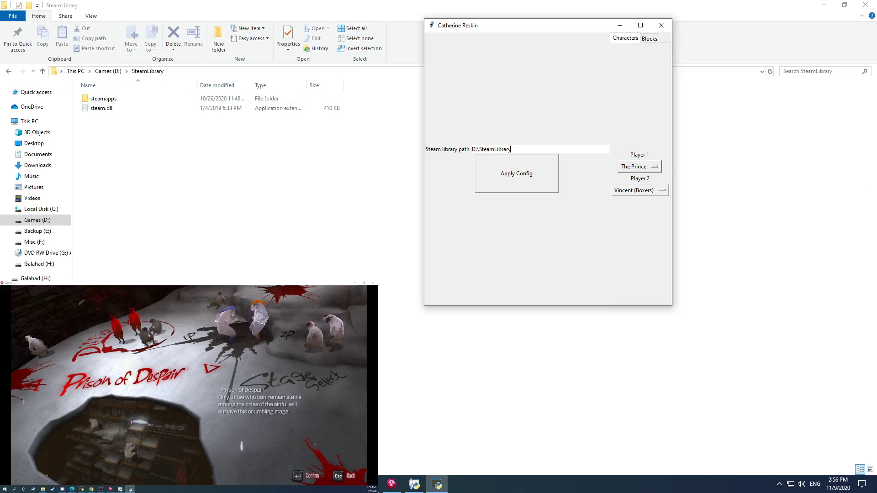
pyautogui.click(128, 337)
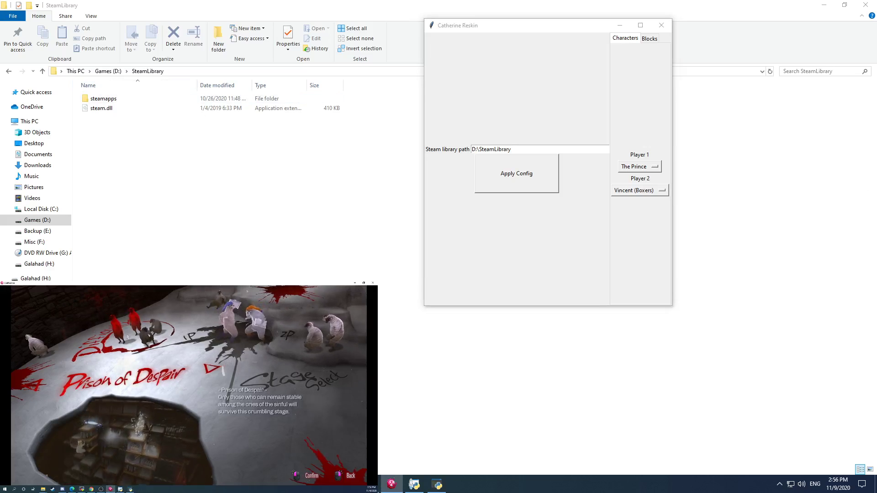
# - Play Underground Cemetery with the reskinned characters, then quit back to Stage Select
pyautogui.press('Left')
pyautogui.press('Return')
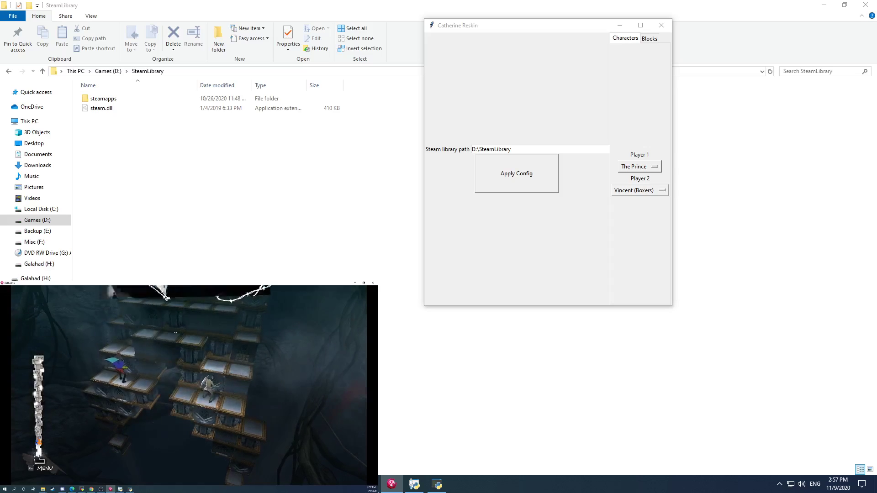
pyautogui.press('Escape')
pyautogui.press('Return')
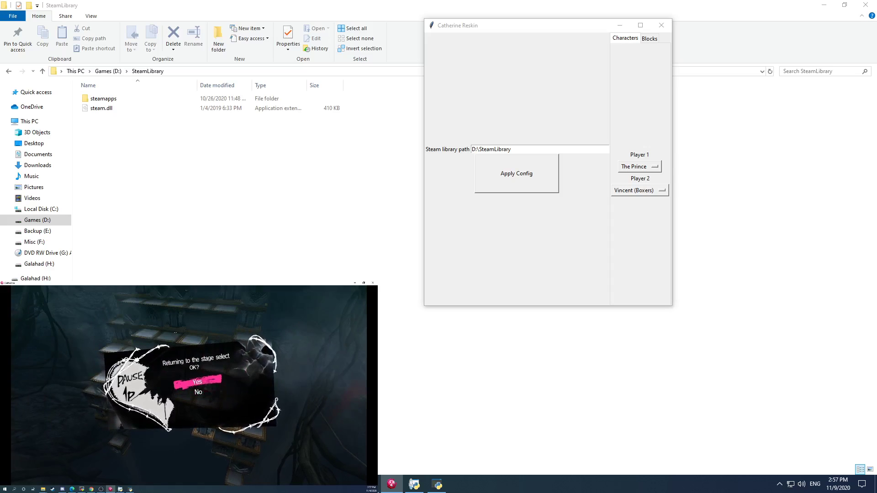
pyautogui.press('Return')
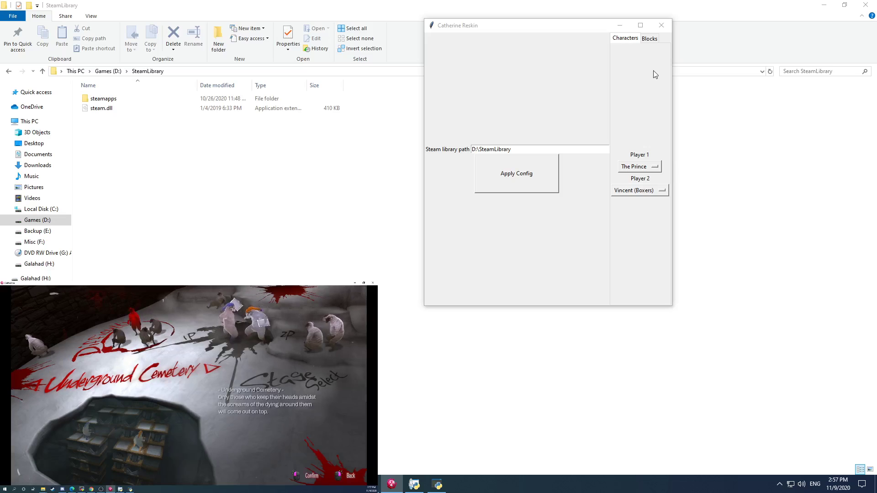
# - Look over the Blocks tab options unchanged and move through the game's stage list
pyautogui.click(649, 39)
pyautogui.click(645, 58)
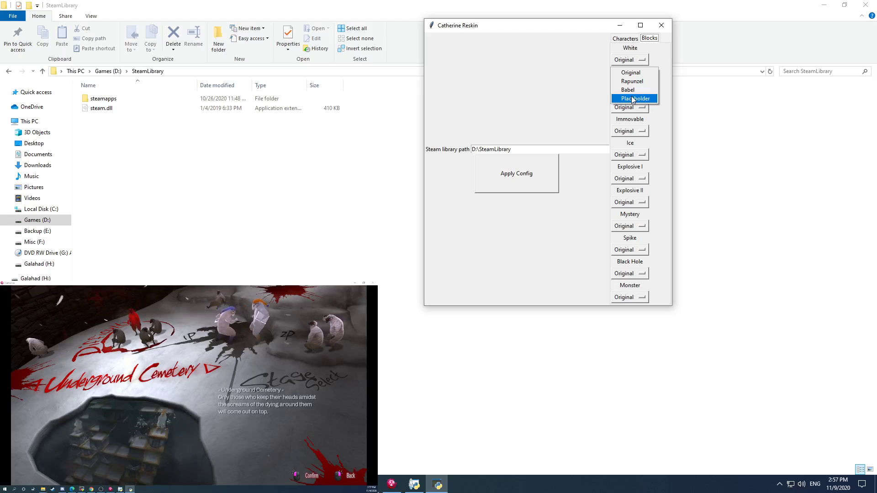
pyautogui.click(580, 81)
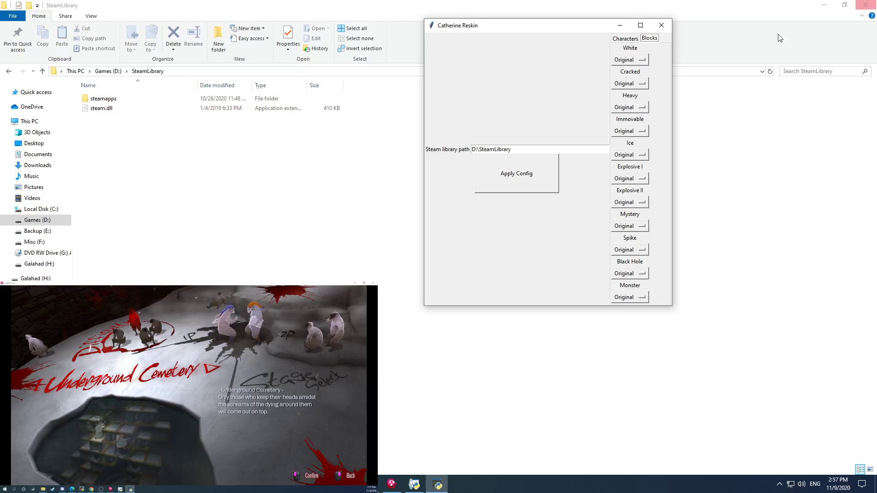
pyautogui.press('Left')
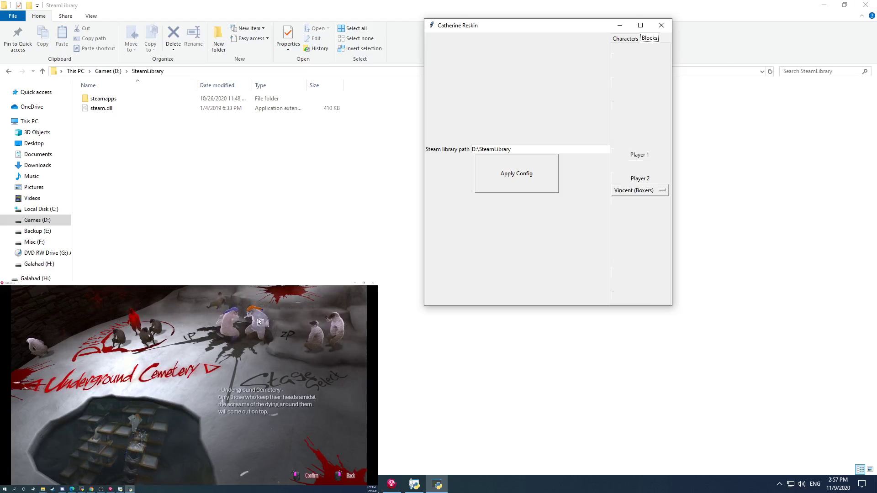
pyautogui.press('Right')
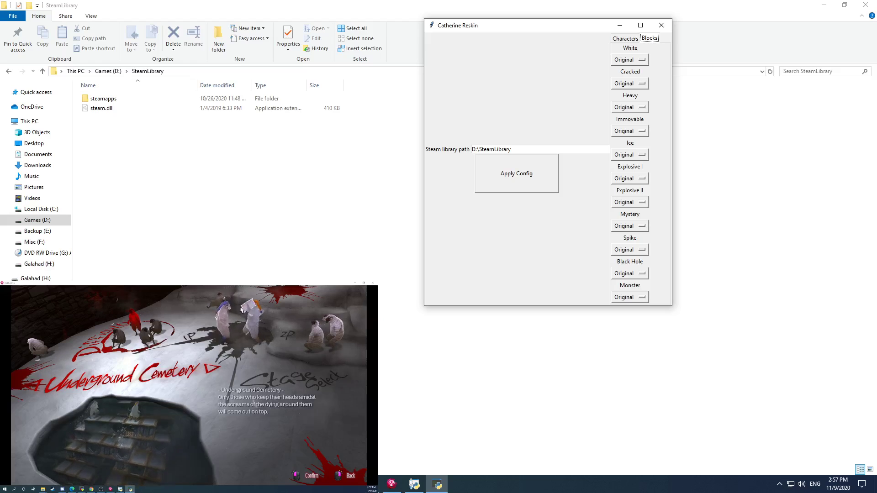
pyautogui.click(301, 285)
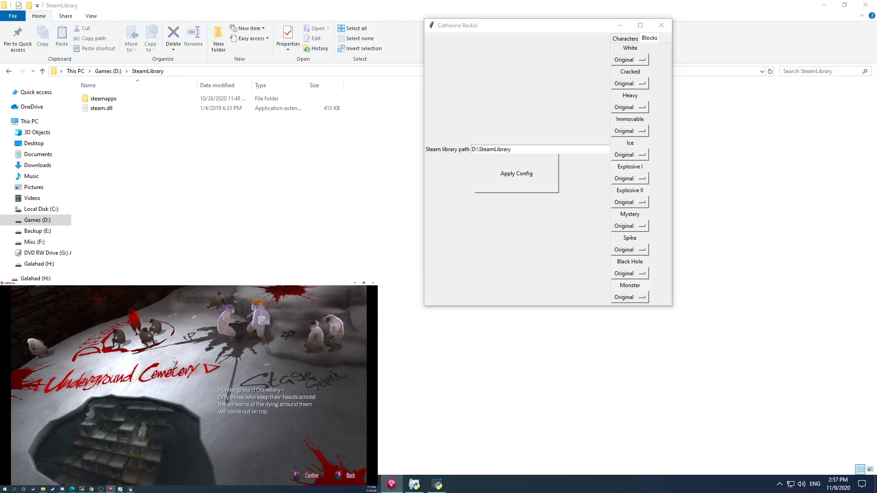
pyautogui.press('Right')
pyautogui.press('Right')
pyautogui.press('Right')
pyautogui.press('Right')
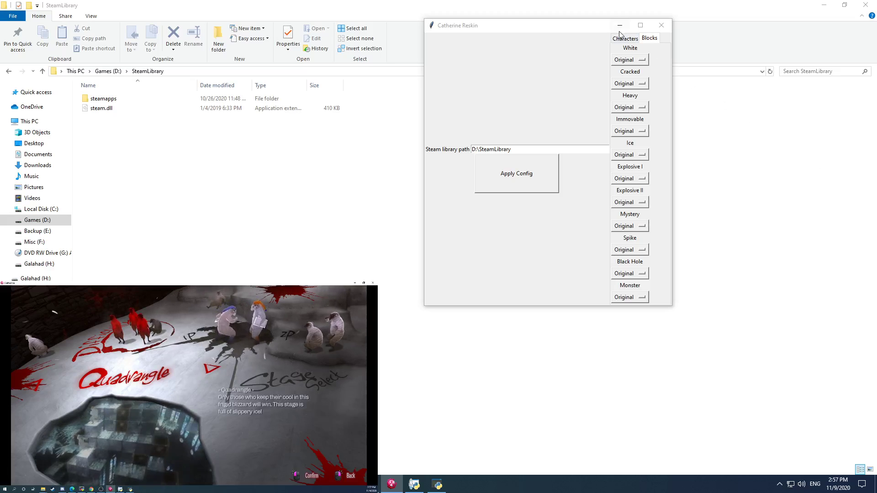
# - Set Ice blocks to Placeholder, apply the config, and start the Quadrangle stage
pyautogui.click(585, 37)
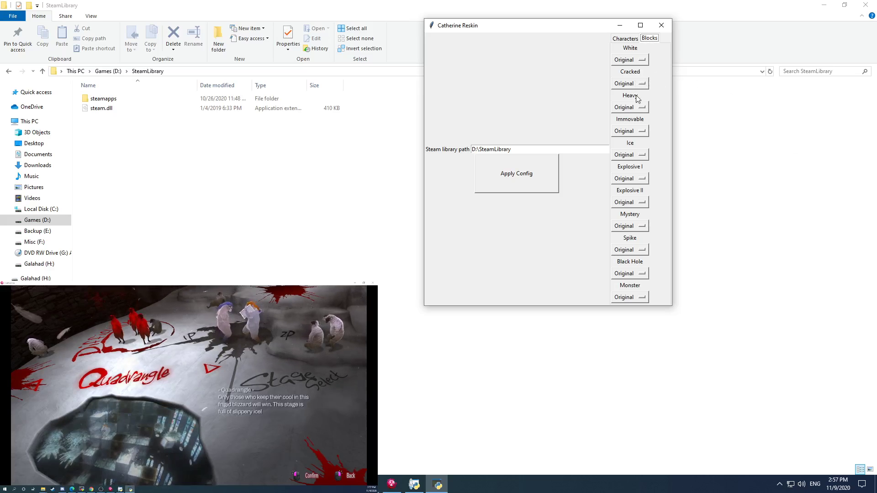
pyautogui.click(645, 156)
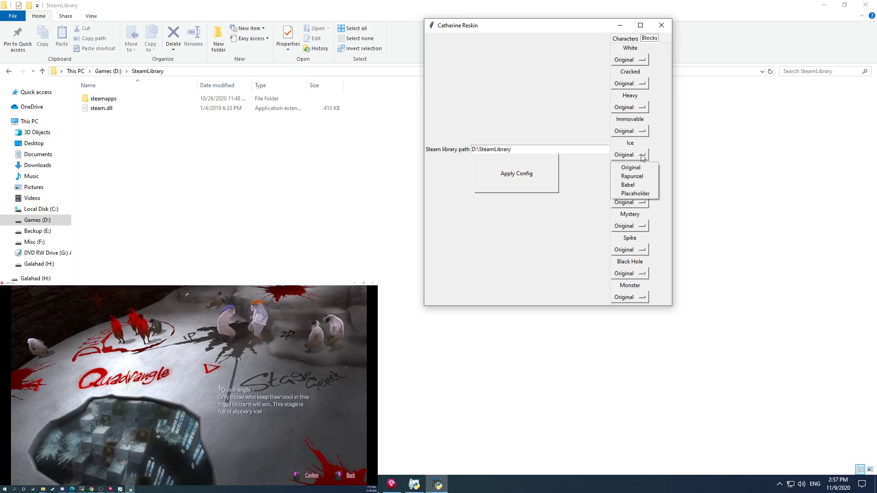
pyautogui.click(629, 194)
pyautogui.click(536, 176)
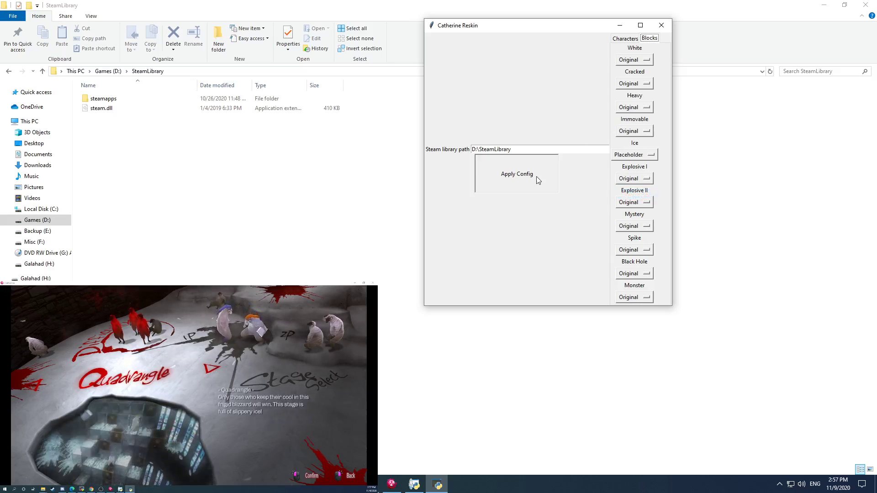
pyautogui.click(134, 353)
pyautogui.press('Return')
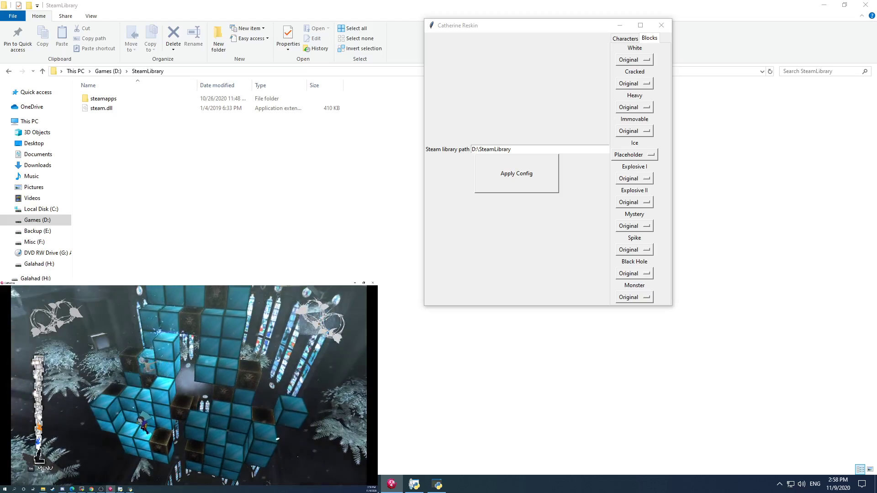
# - Pause the Placeholder-ice stage and move the Catherine Reskin window further left
pyautogui.press('Escape')
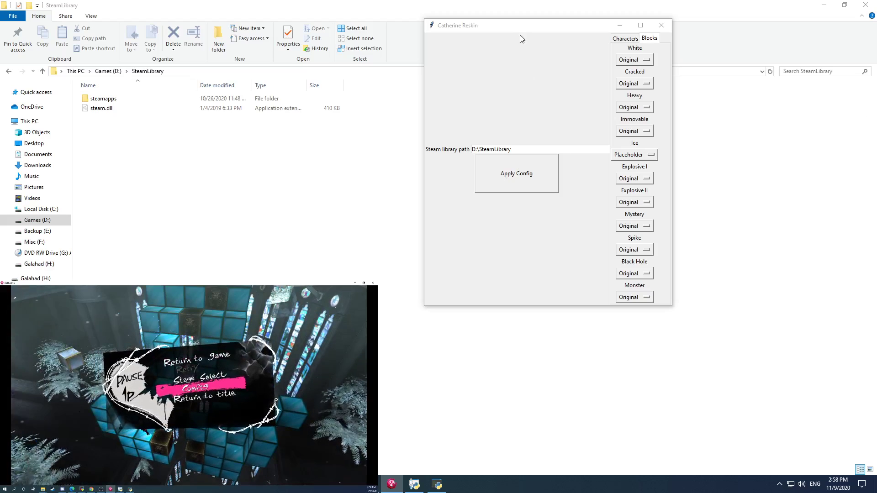
pyautogui.click(519, 33)
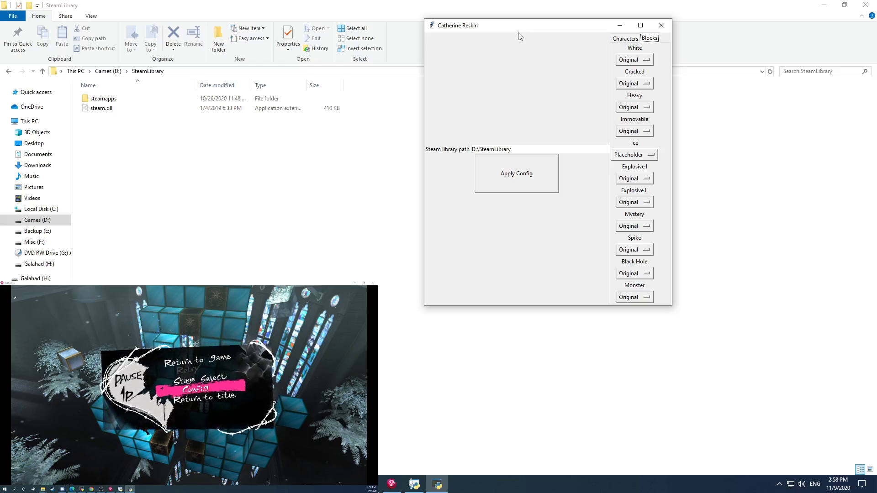
pyautogui.moveTo(519, 33); pyautogui.dragTo(433, 28)
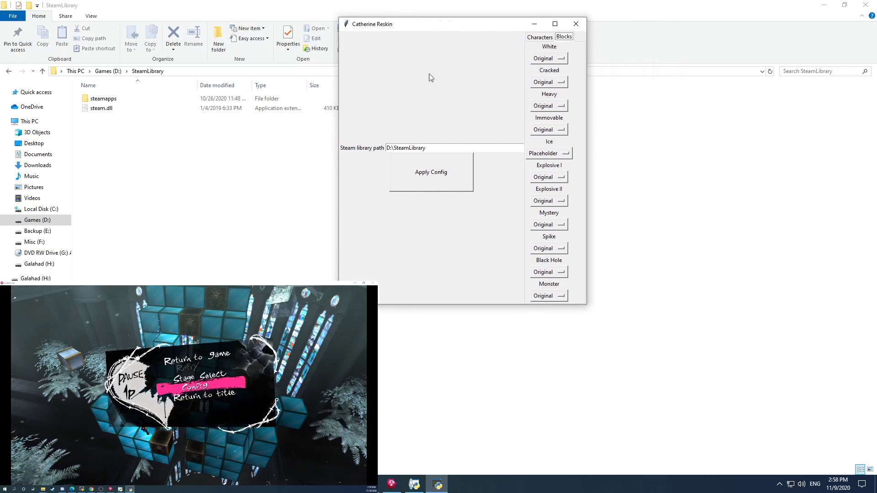
# - Review the v2.0 'GUI + Block Support' release's reskinned ice block screenshot and assets, then return to the top
pyautogui.hotkey('alt', 'Tab')
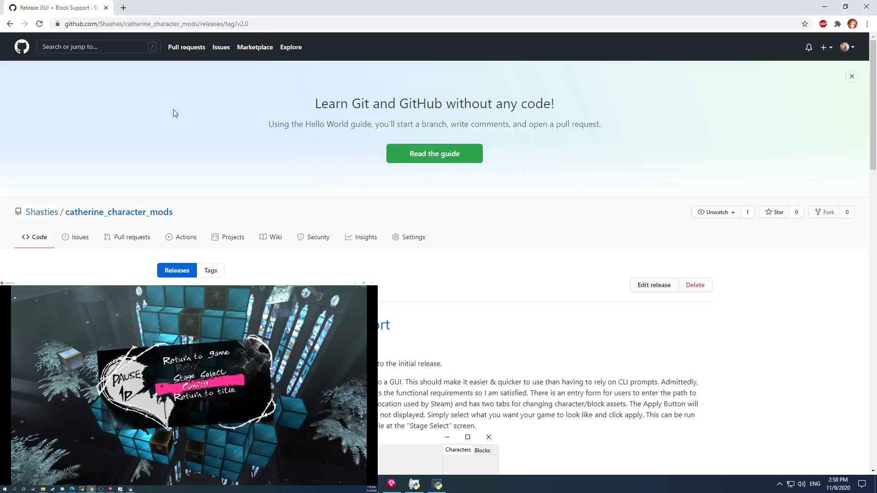
pyautogui.scroll(-3, 176, 117)
pyautogui.scroll(-15, 391, 256)
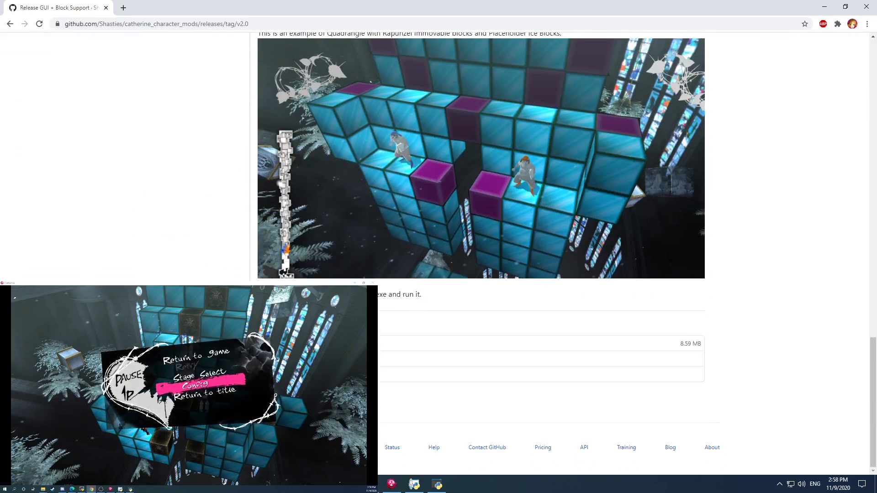
pyautogui.scroll(20, 219, 254)
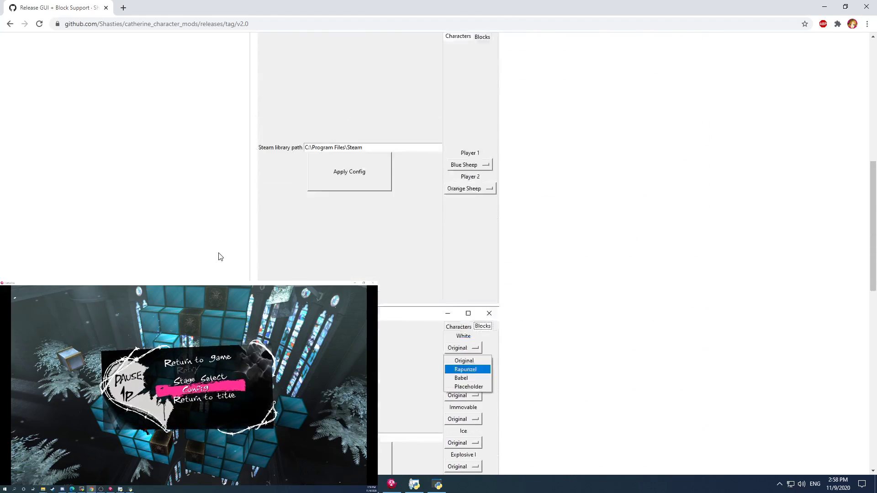
# - In File Explorer, navigate to steamapps > common > CatherineClassic > data > puzzle
pyautogui.click(823, 9)
pyautogui.click(172, 182)
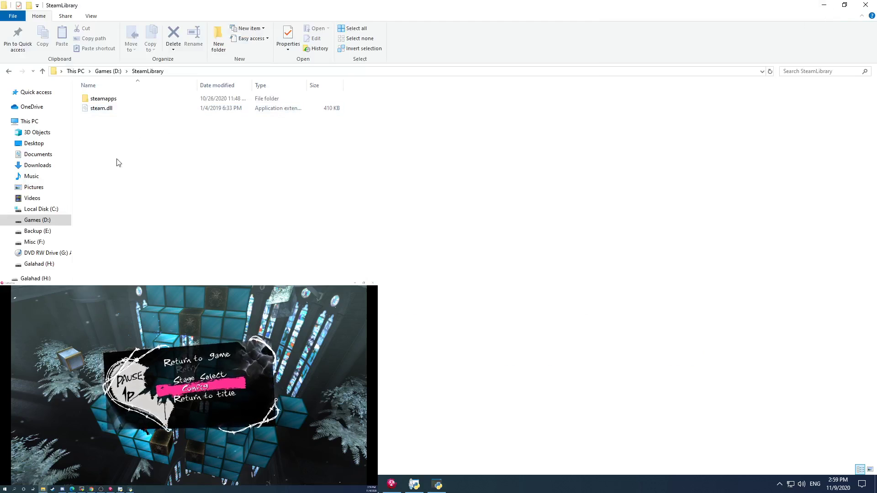
pyautogui.doubleClick(104, 99)
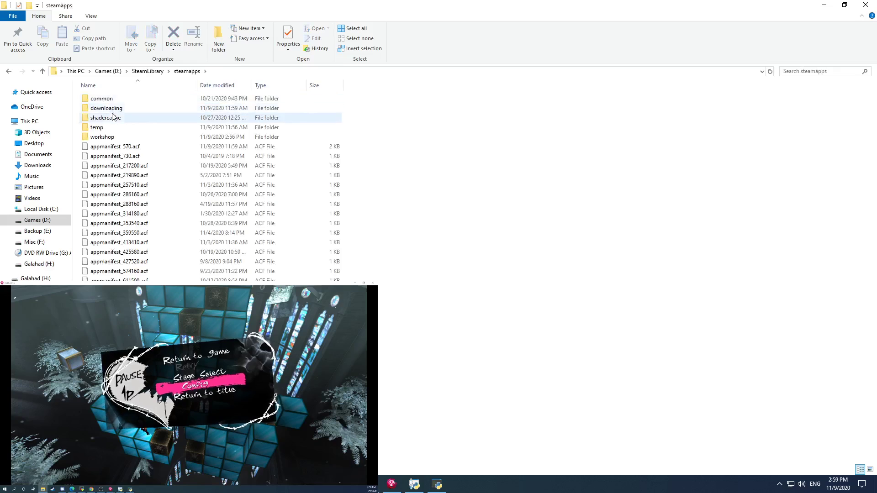
pyautogui.doubleClick(114, 100)
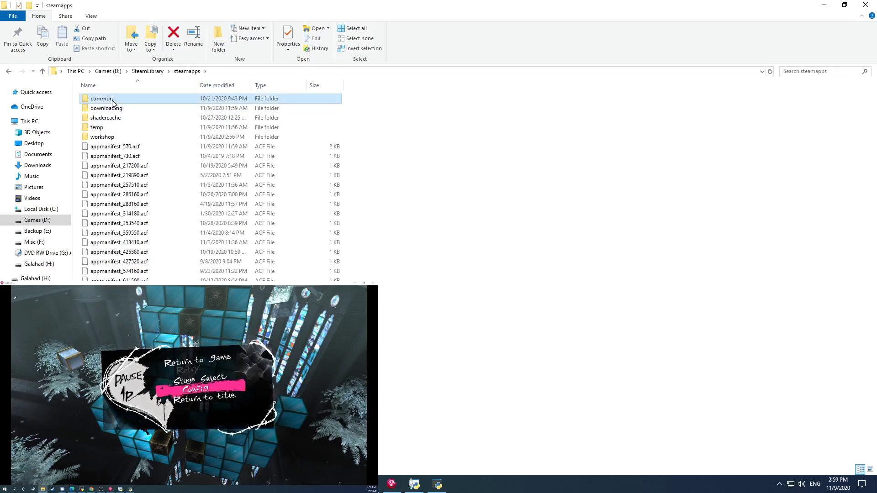
pyautogui.doubleClick(122, 126)
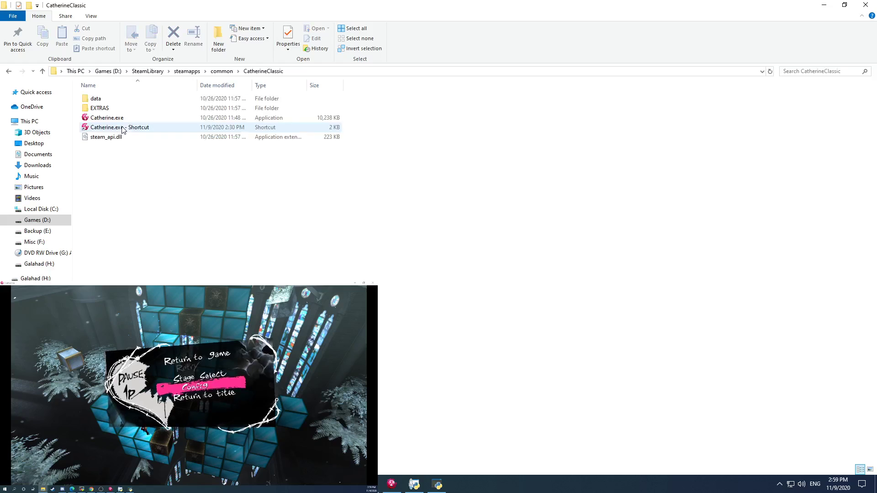
pyautogui.click(108, 101)
pyautogui.doubleClick(108, 102)
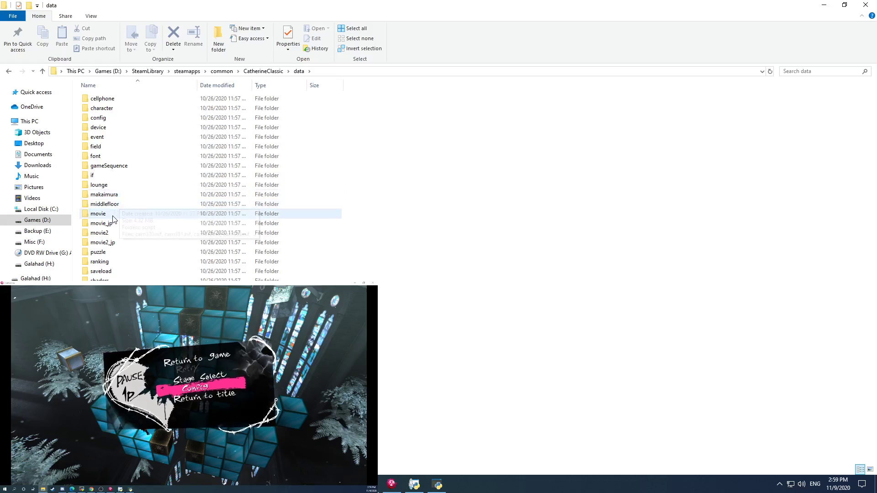
pyautogui.doubleClick(110, 253)
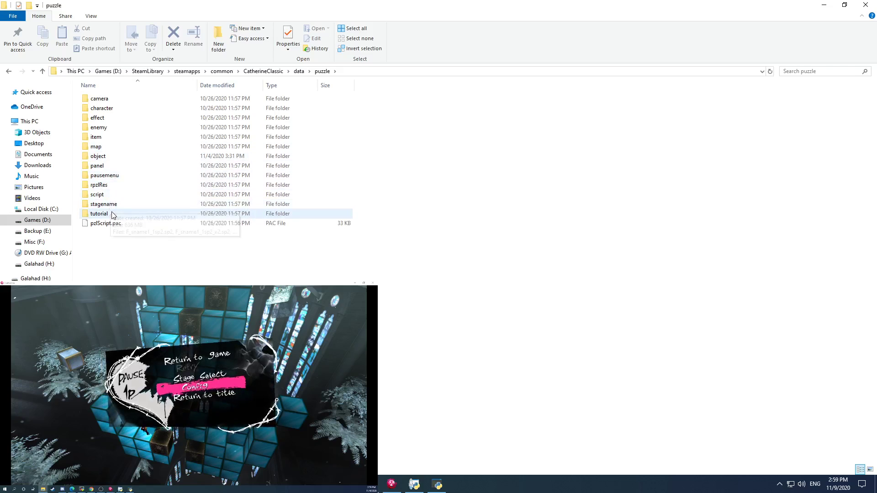
# - Look inside the tutorial and stagename subfolders, then return to the puzzle folder and clear the selection
pyautogui.click(110, 147)
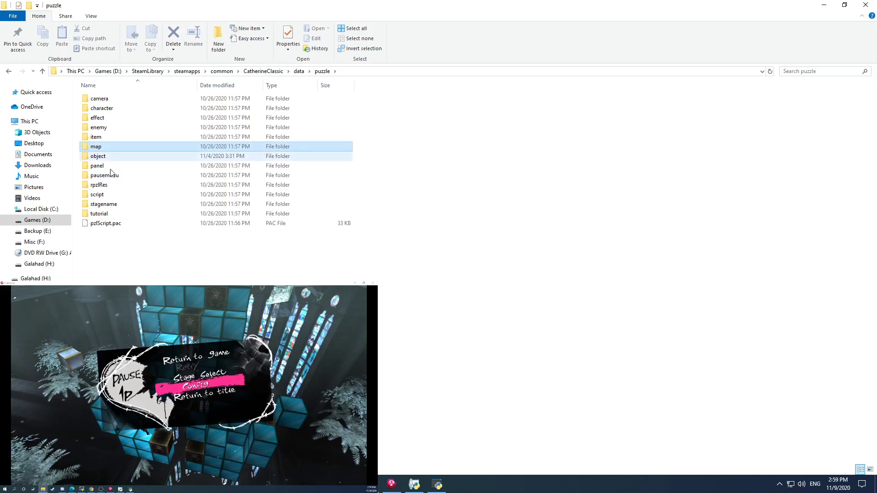
pyautogui.doubleClick(121, 214)
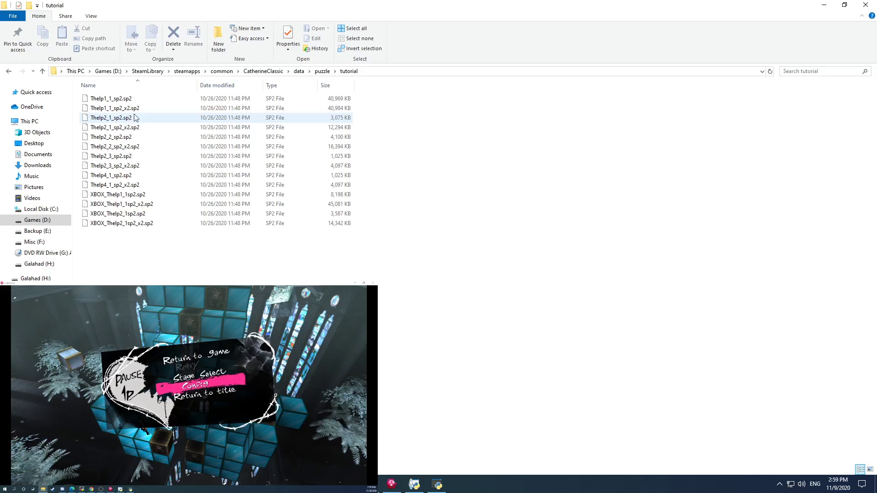
pyautogui.click(322, 71)
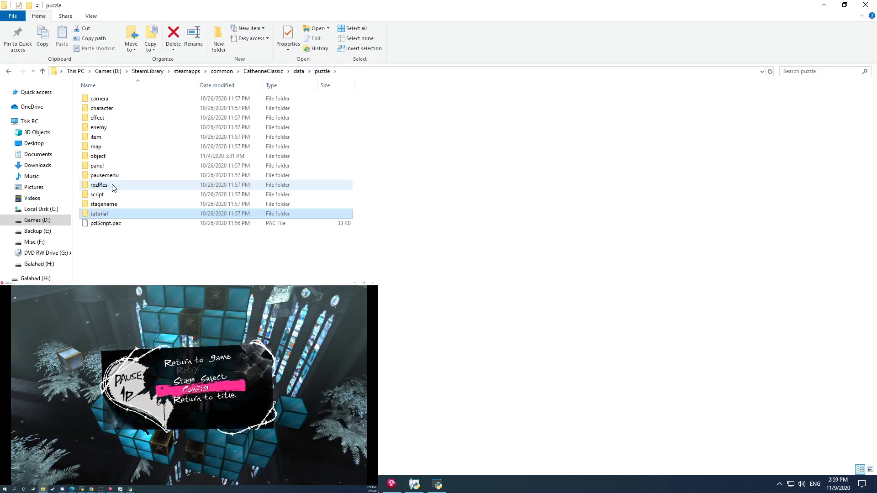
pyautogui.click(322, 71)
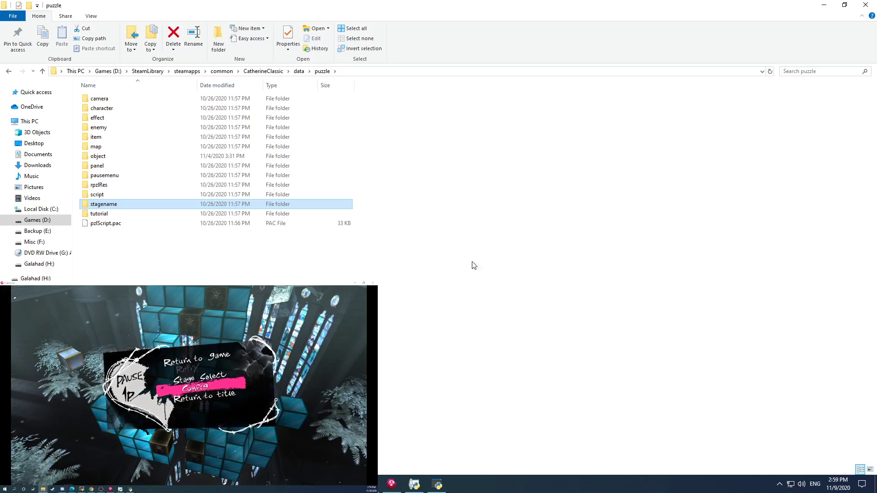
pyautogui.click(553, 229)
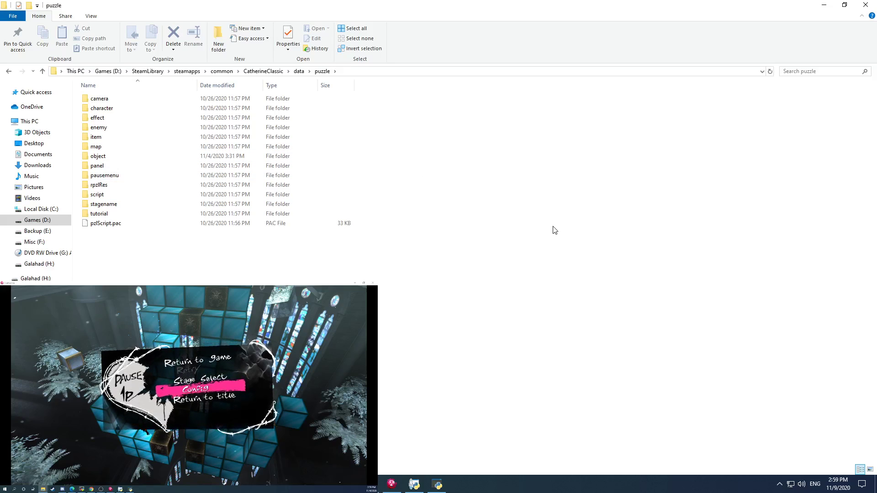